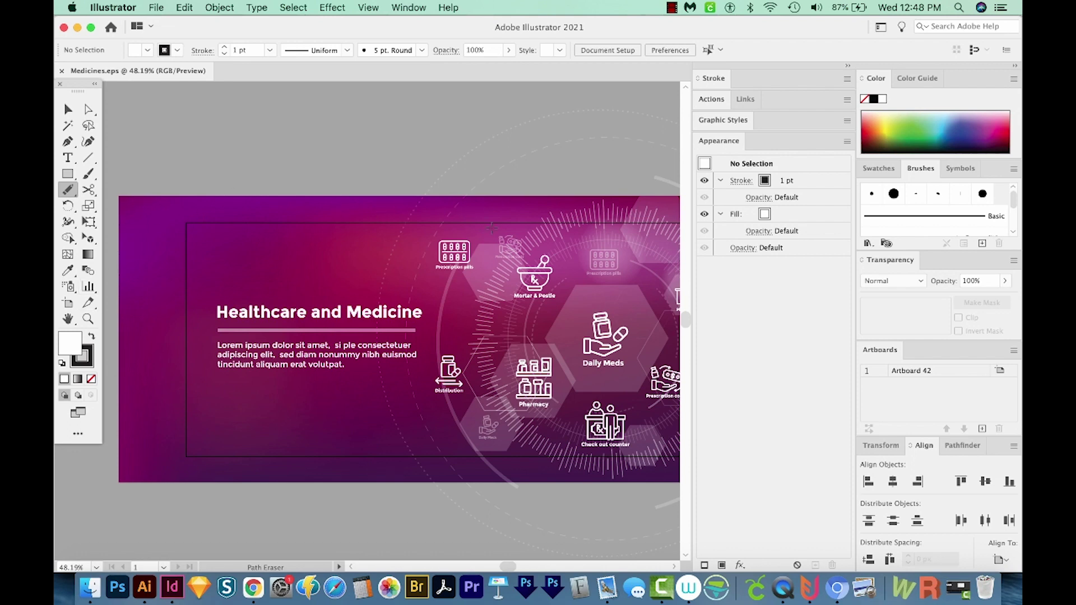
Pan across the banner and turn on Trim View to show only artboard artwork
mouse_move(619, 292)
left_mouse_down()
mouse_move(426, 288)
mouse_move(440, 281)
left_mouse_up()
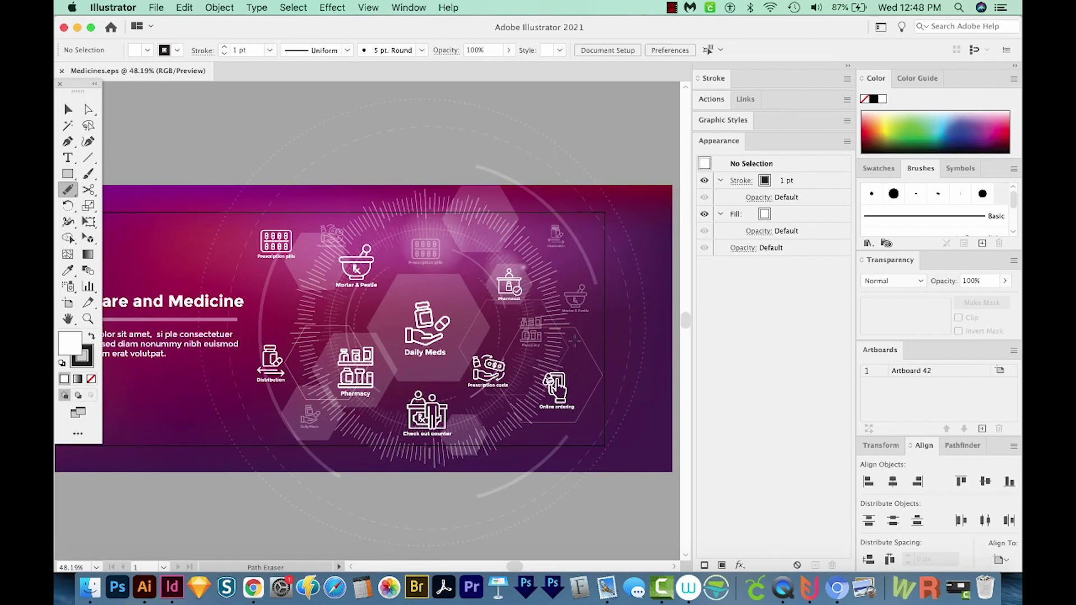
left_click_drag(432, 365, 589, 350)
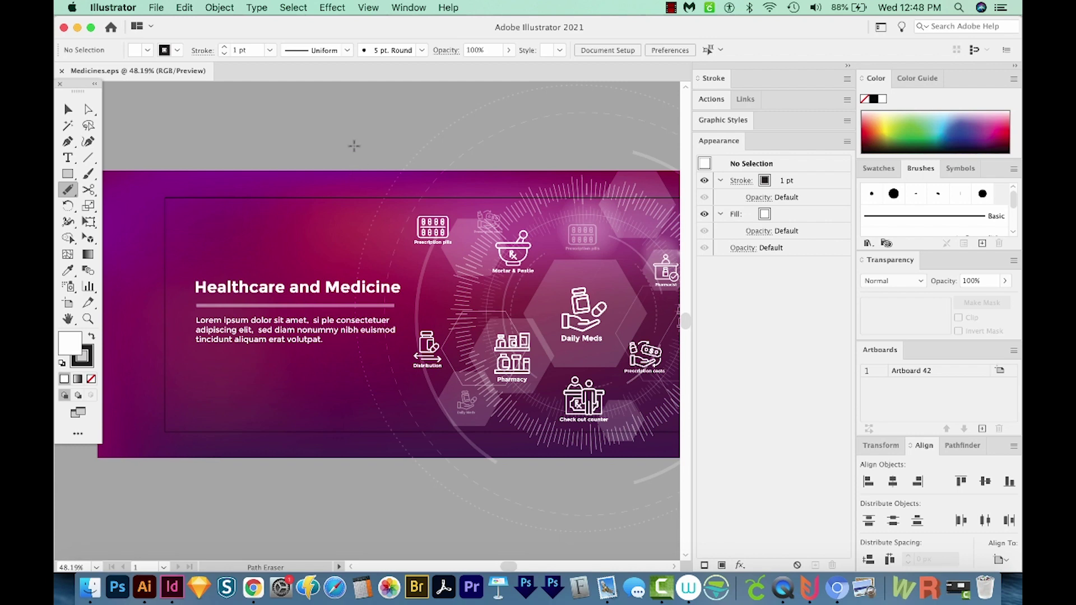
left_click(369, 7)
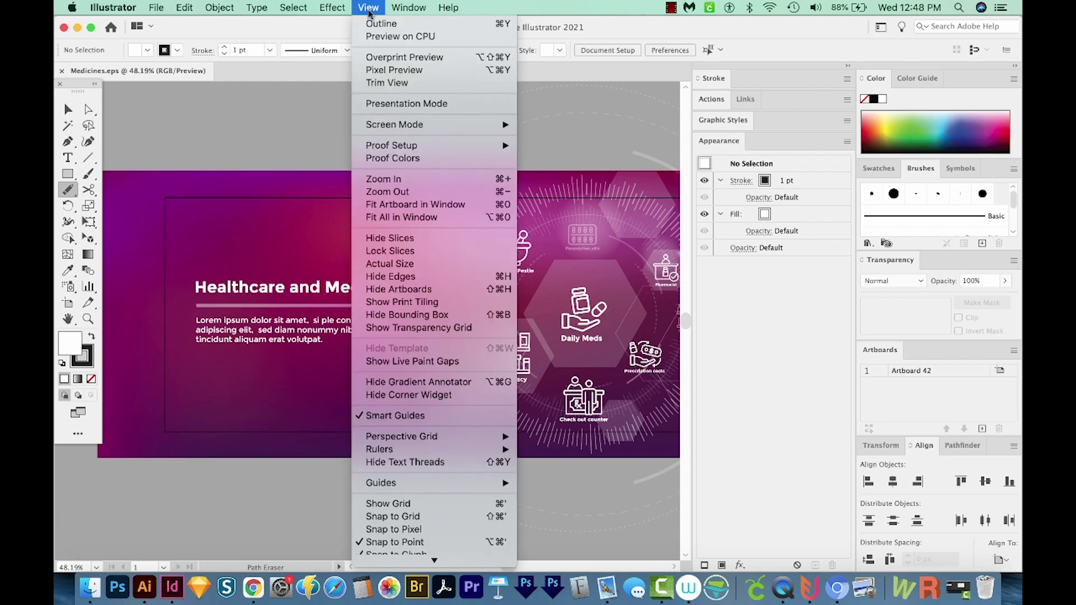
left_click(405, 83)
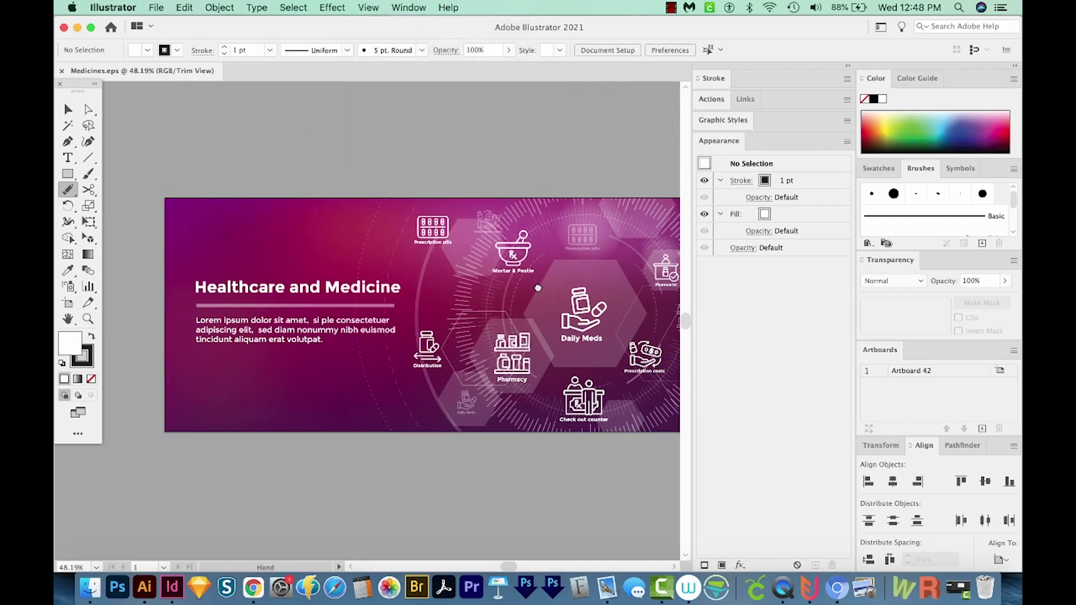
left_click_drag(537, 289, 476, 262)
Select the ring group and nudge the green ring path with Direct Selection
key("v")
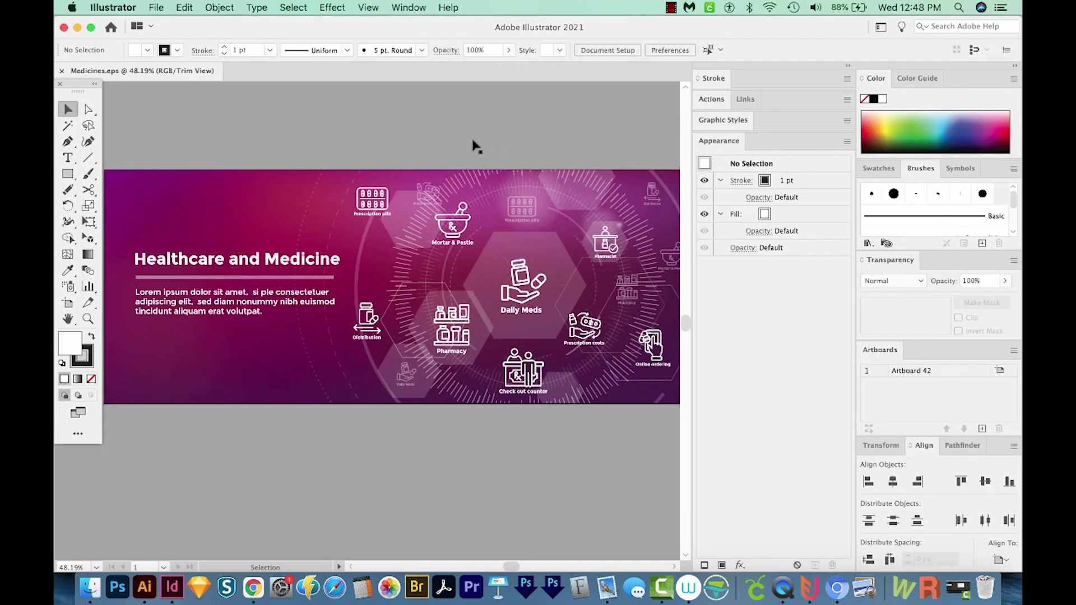
left_click(470, 182)
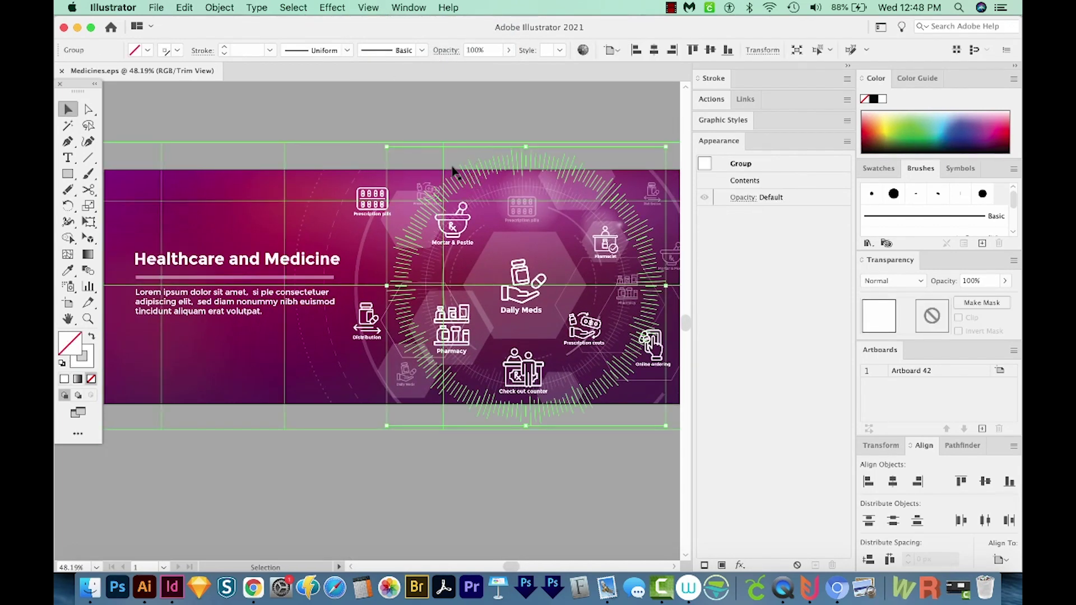
key("a")
left_click_drag(502, 160, 505, 157)
key("v")
Turn Trim View off again and clear the selection
left_click(370, 9)
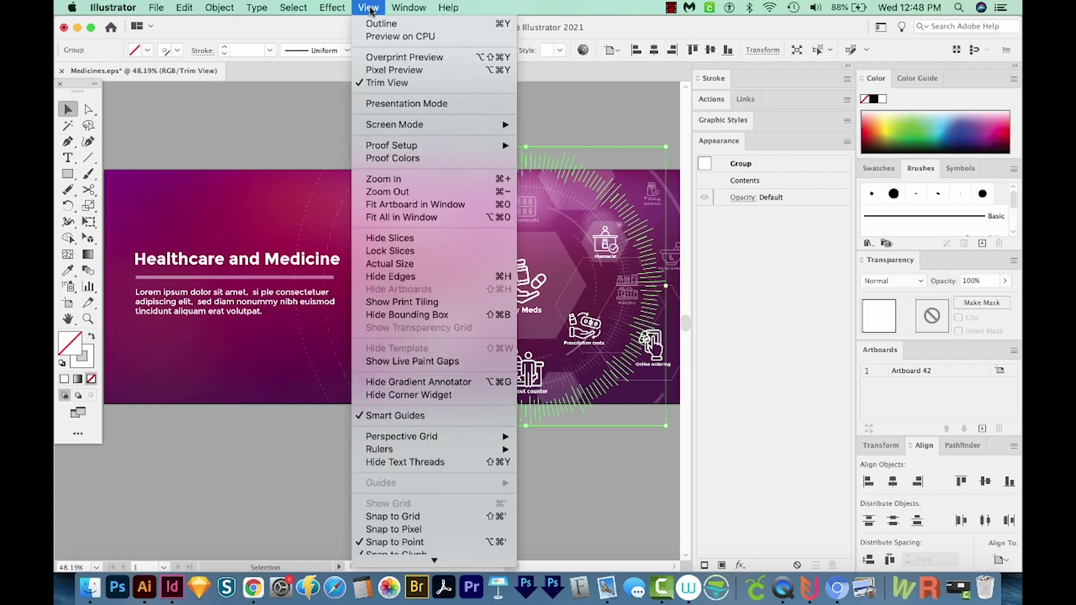
left_click(401, 86)
left_click(446, 145)
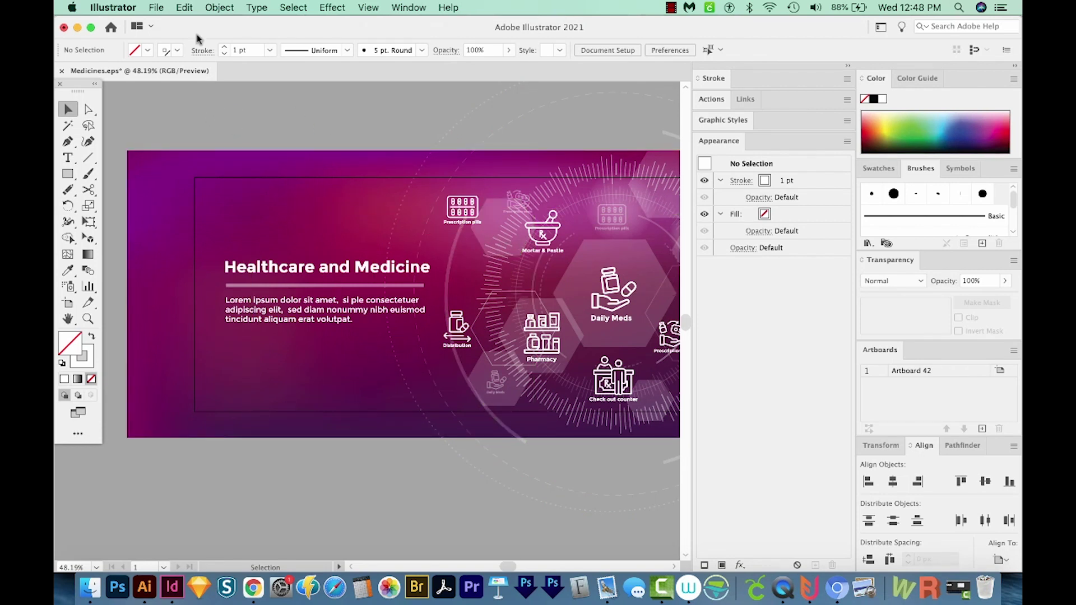
In Keyboard Shortcuts, go to Menu Commands > View > Trim View and try the key T
left_click(185, 7)
left_click(292, 374)
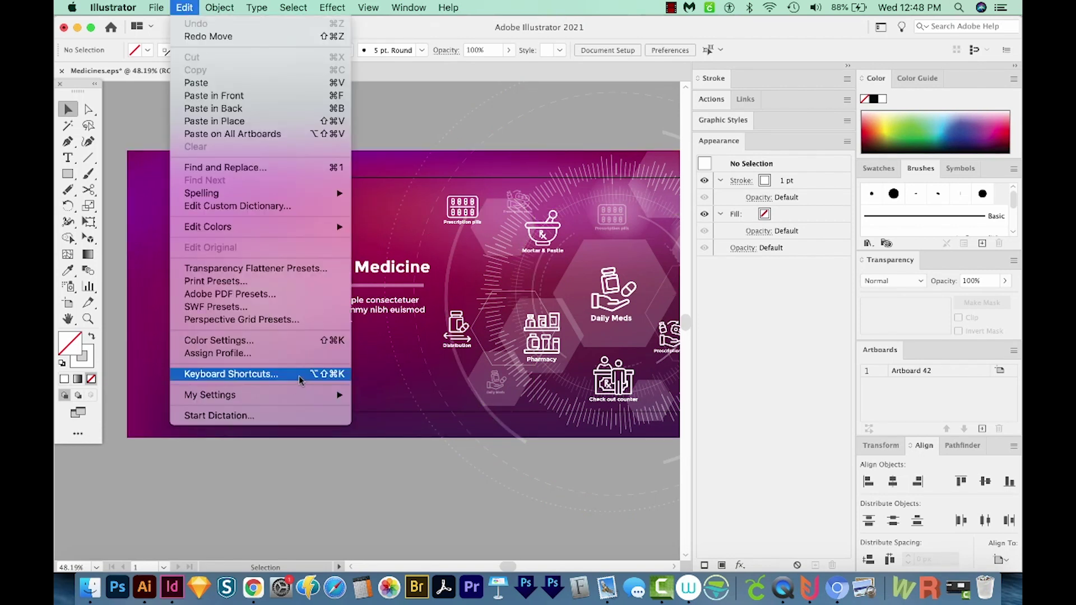
left_click(333, 134)
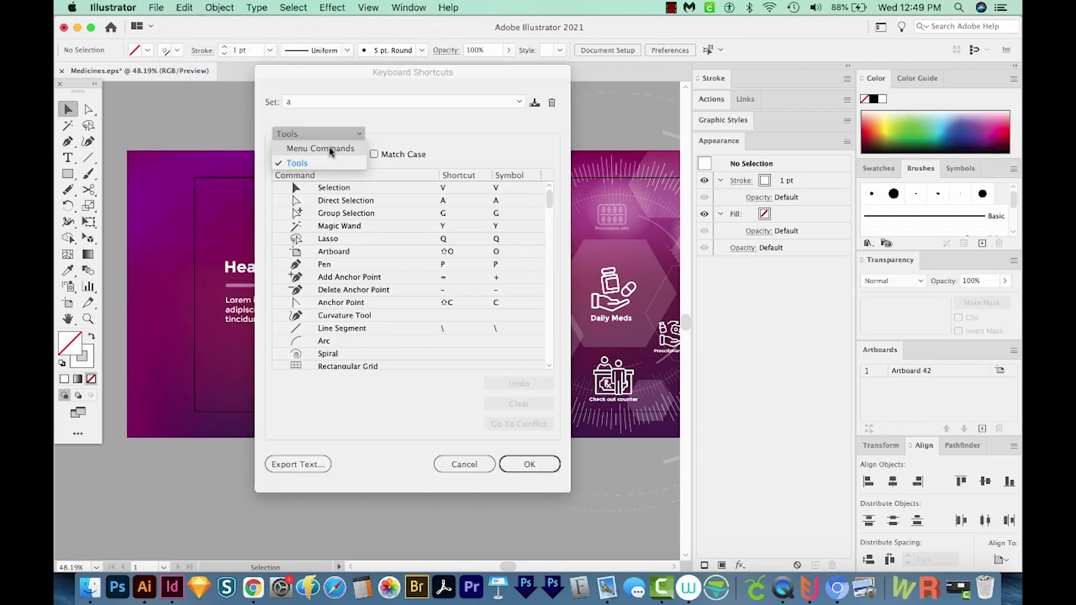
left_click(324, 148)
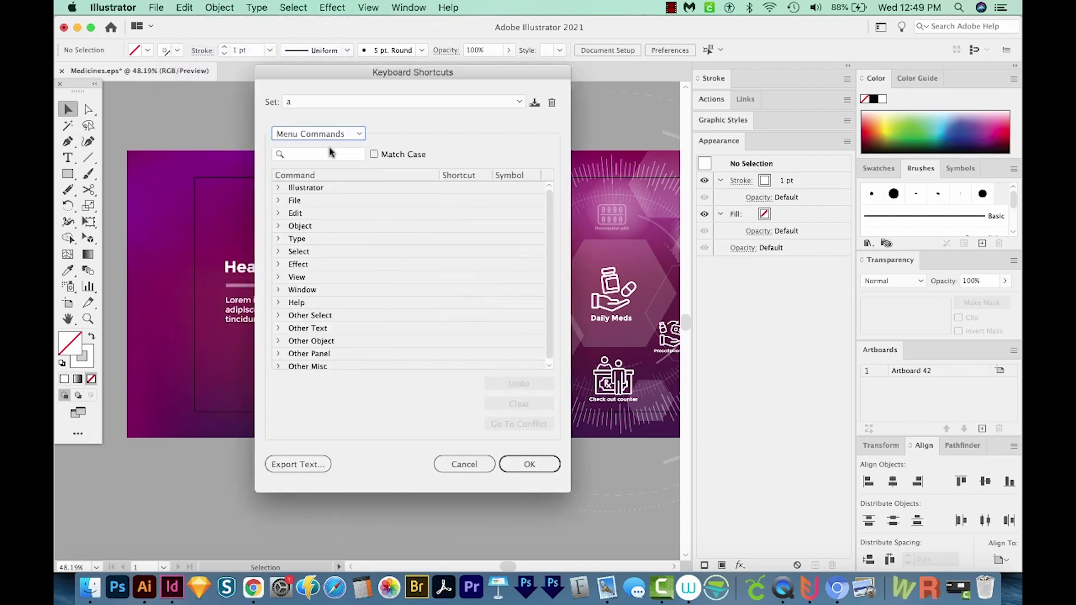
left_click(279, 276)
scroll(328, 306, "down", 2)
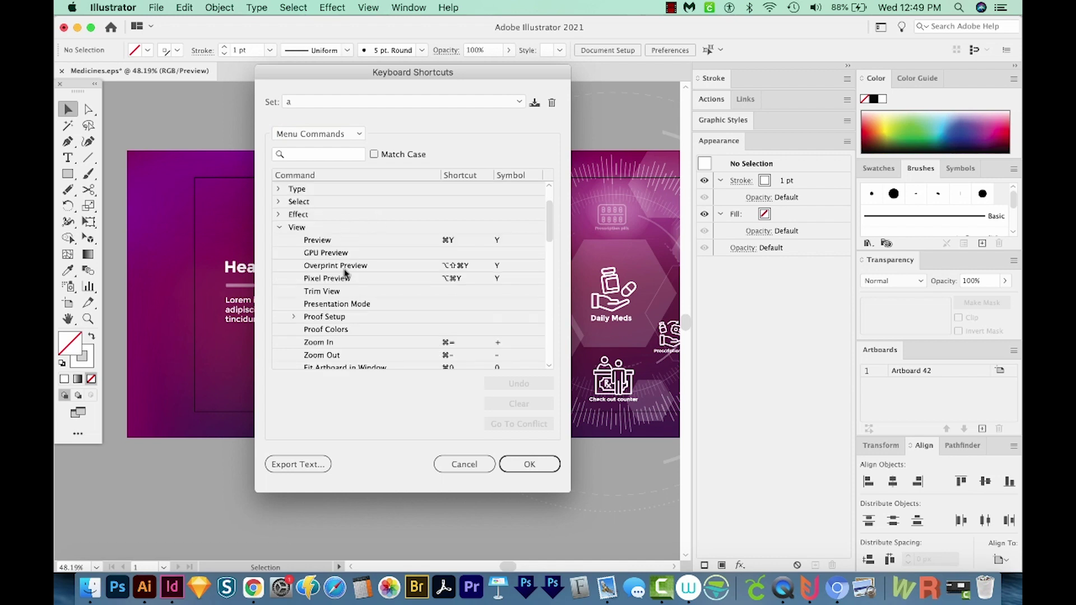
left_click(330, 292)
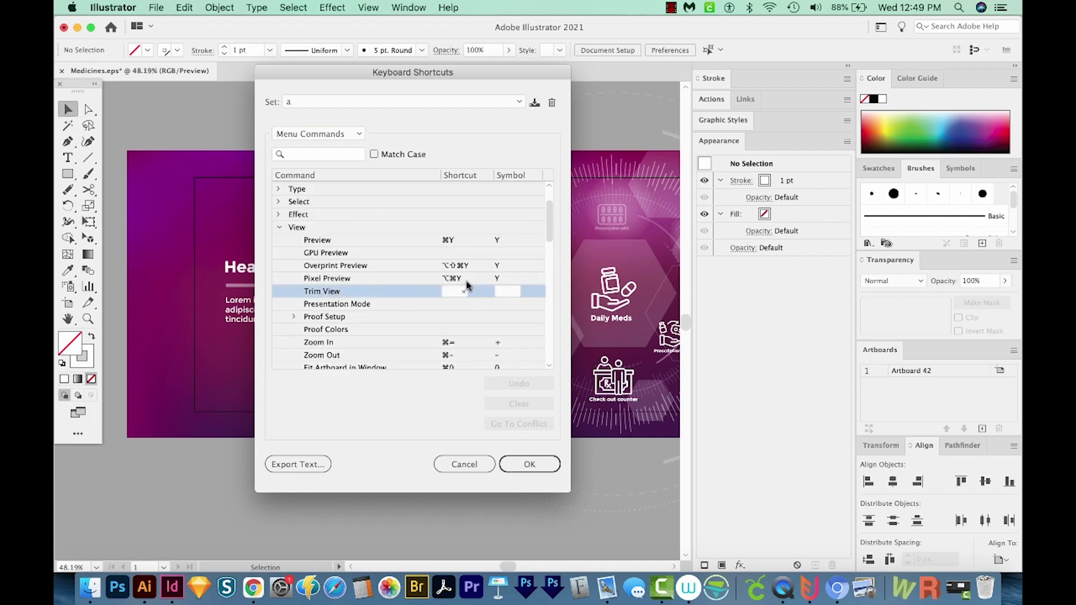
left_click(452, 293)
key("t")
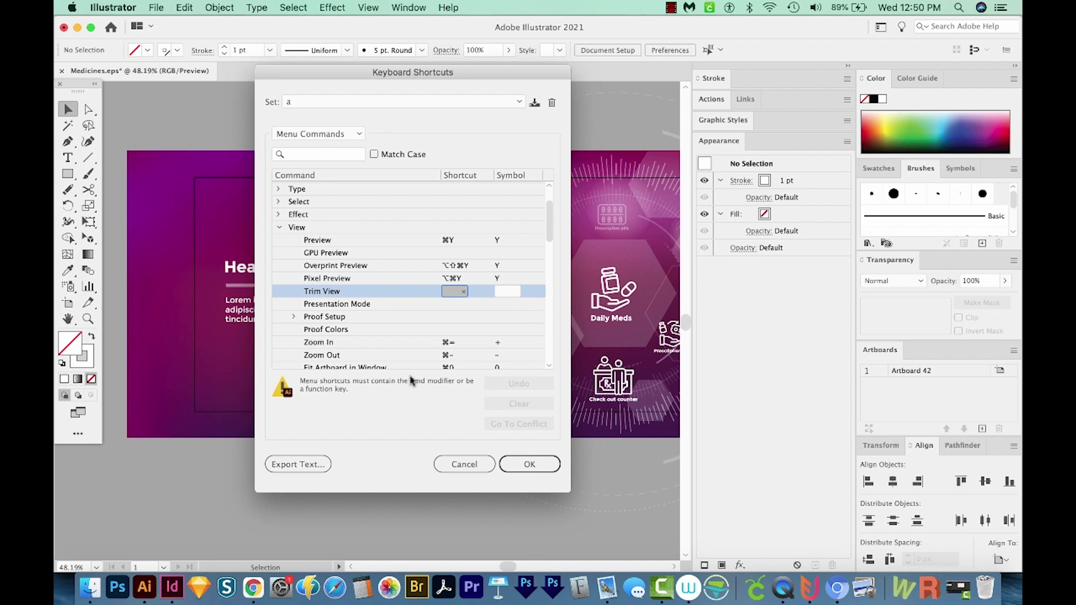
Try Cmd+W for Trim View, undo the conflicting assignment, and confirm with OK
left_click(450, 292)
key("cmd+w")
type("⌘W")
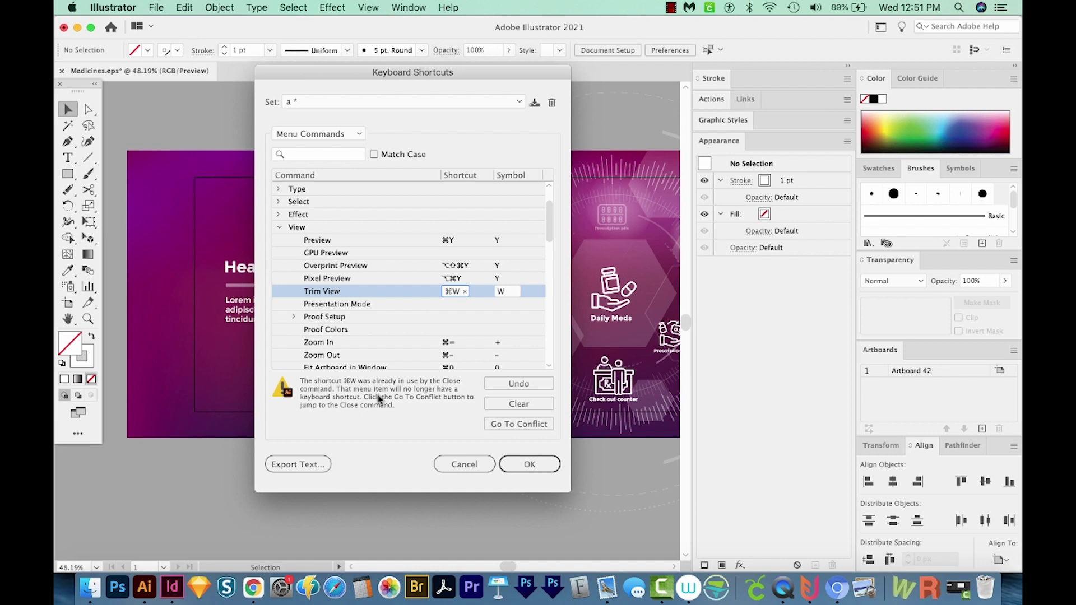
left_click(524, 385)
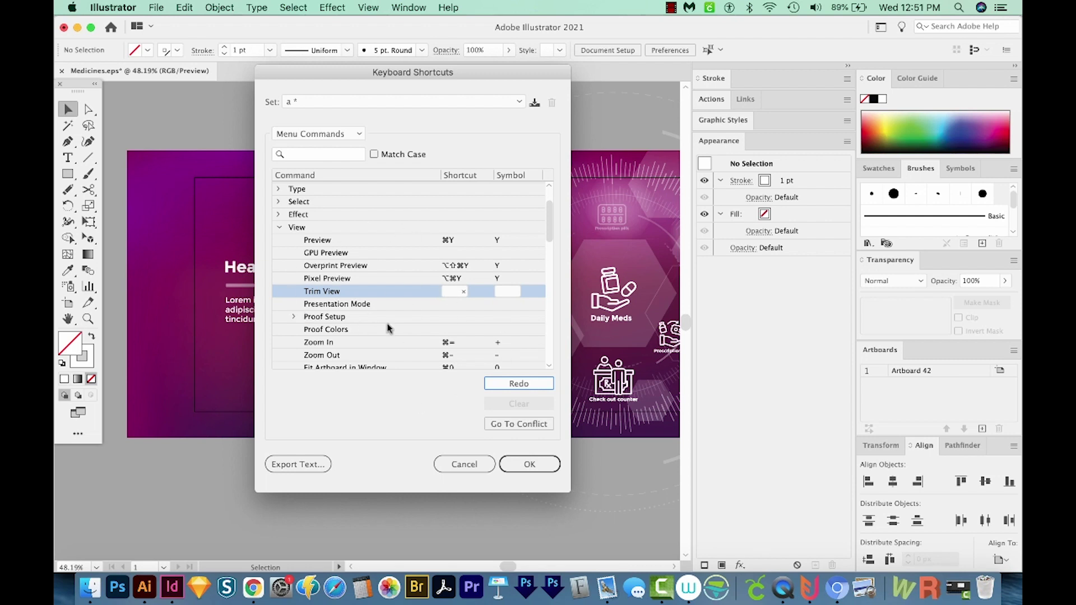
left_click(530, 465)
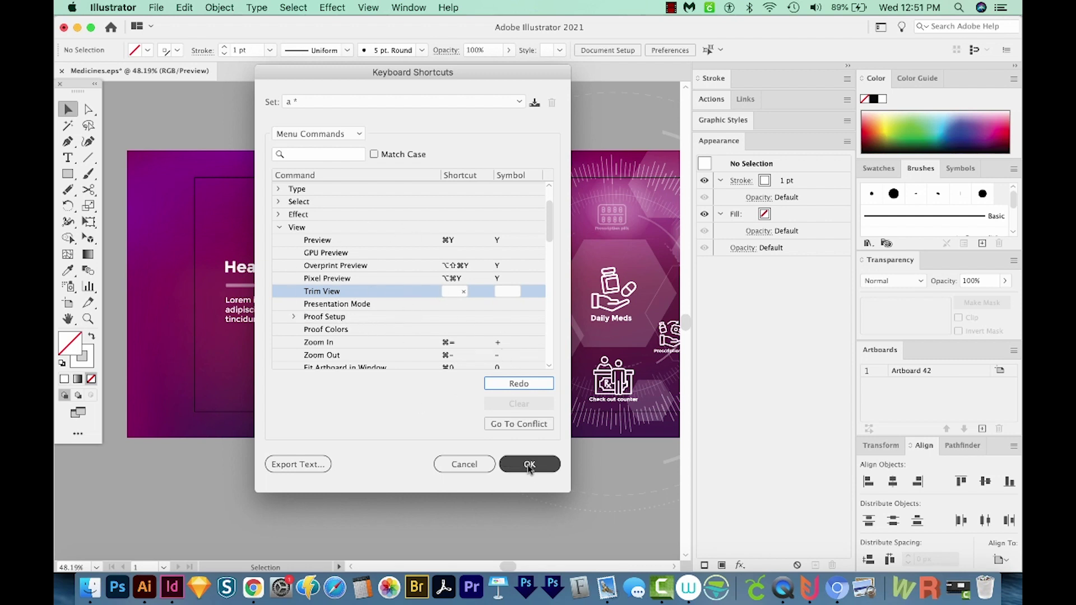
Toggle guides with Cmd+;, then open and dismiss the View menu unchanged
key("super+semicolon")
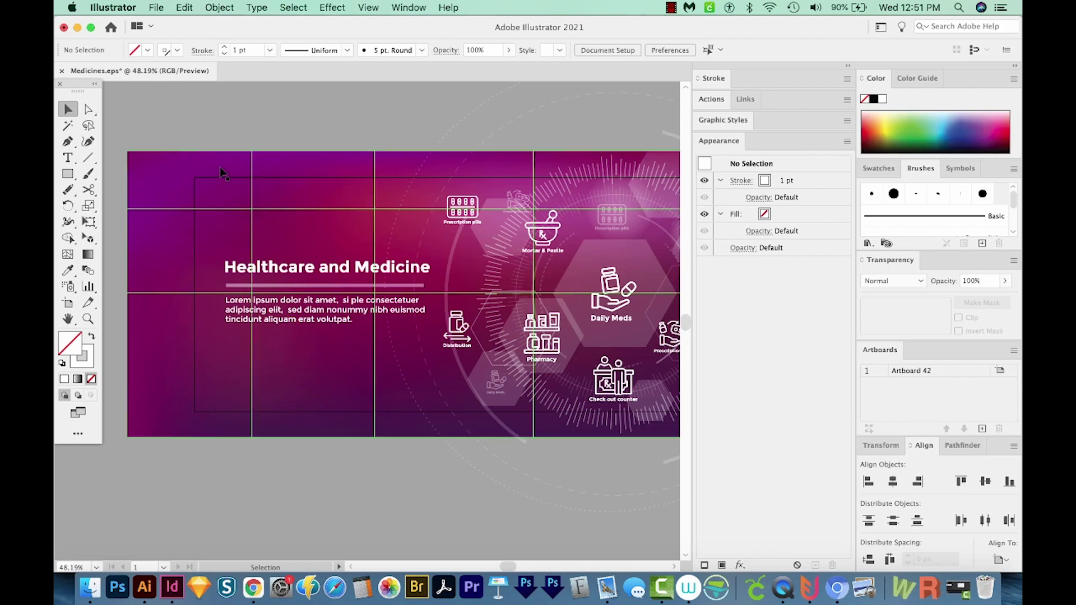
left_click(374, 9)
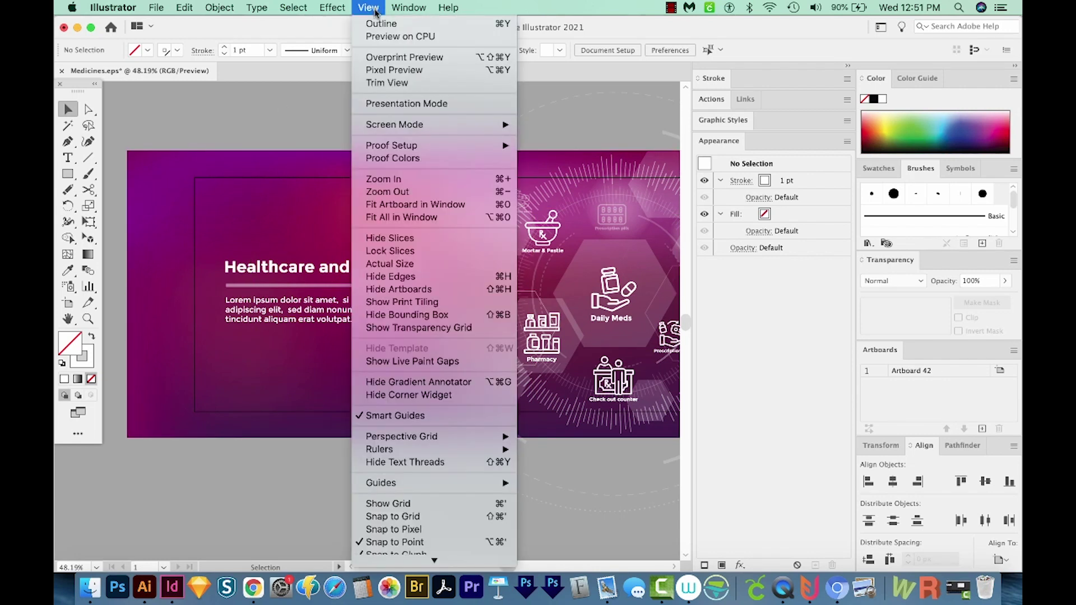
left_click(248, 121)
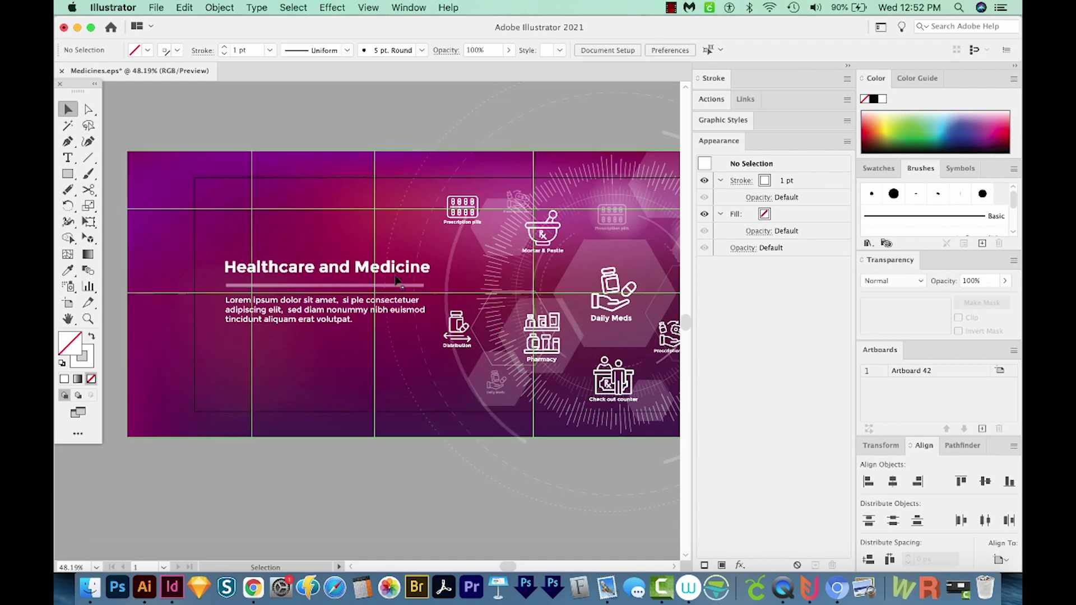
scroll(538, 300, "down", 2)
scroll(539, 301, "down", 2)
scroll(535, 301, "down", 1)
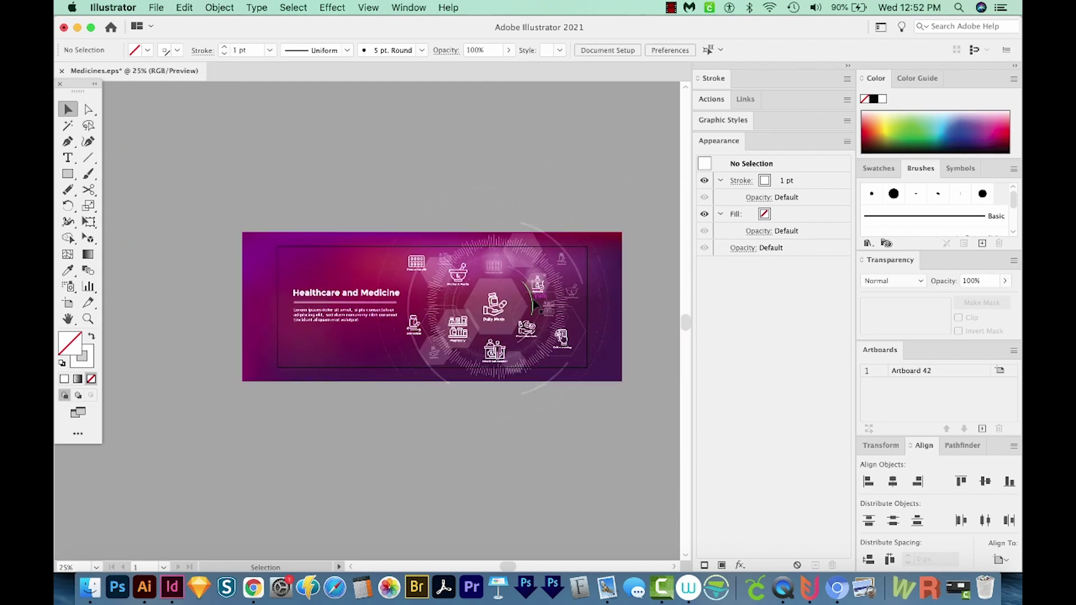
Draw an unfilled rectangle along the banner's inner frame and show the Layers panel
key("m")
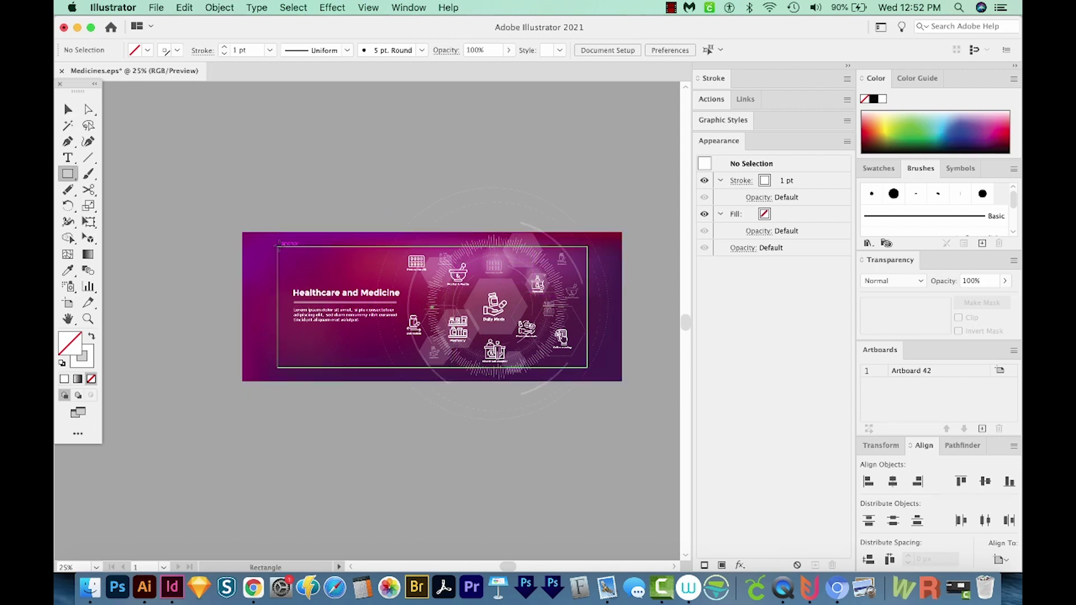
left_click_drag(278, 246, 588, 367)
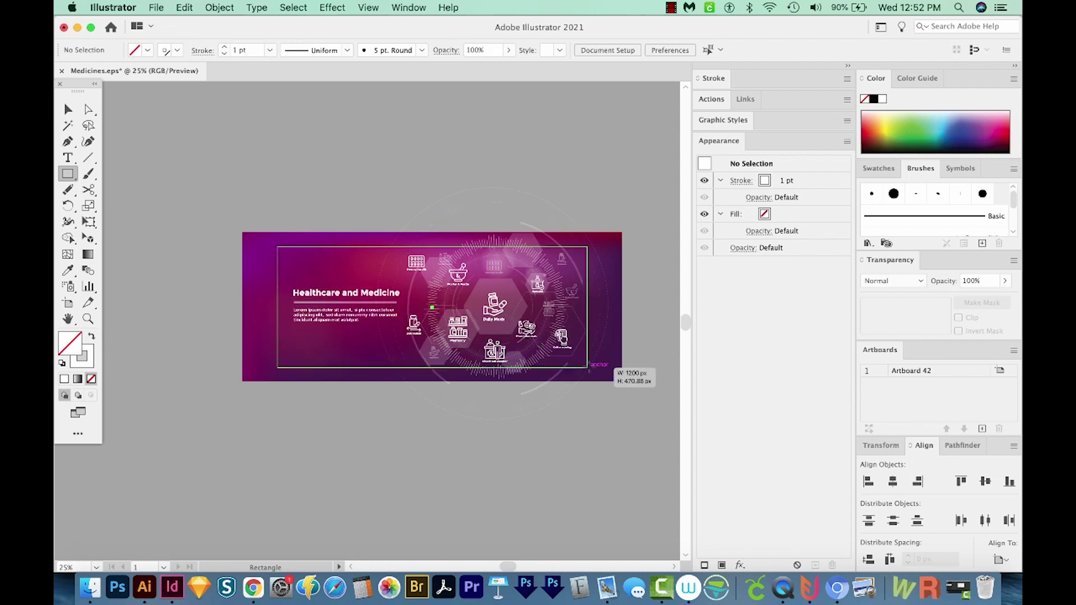
left_click_drag(588, 367, 588, 367)
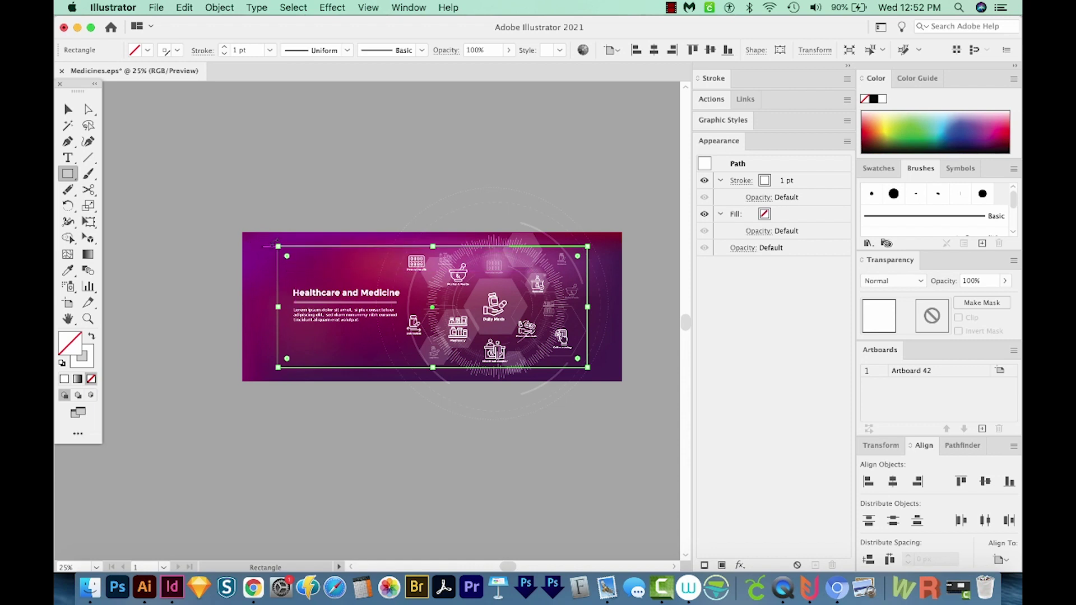
key("F7")
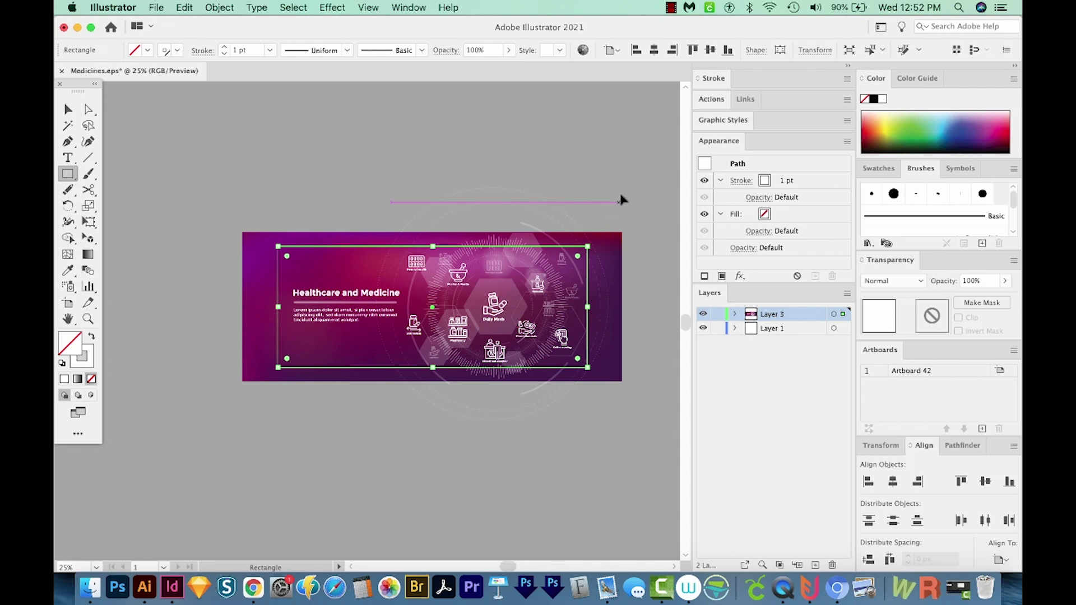
key("v")
Select all banner artwork, make a clipping mask, and fit the artboard in the window
left_click_drag(635, 176, 169, 438)
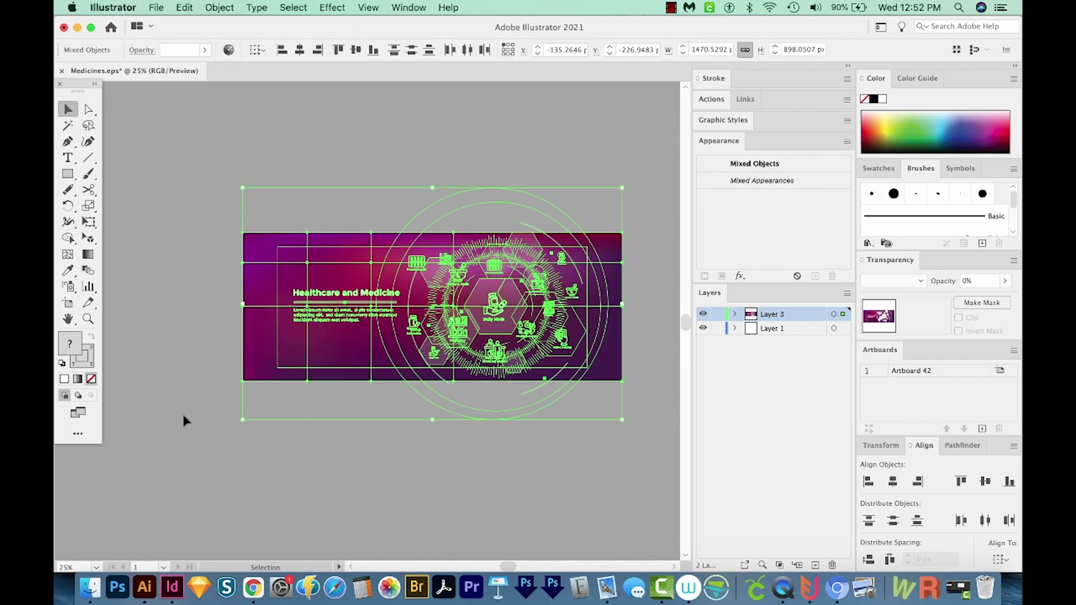
left_click(220, 8)
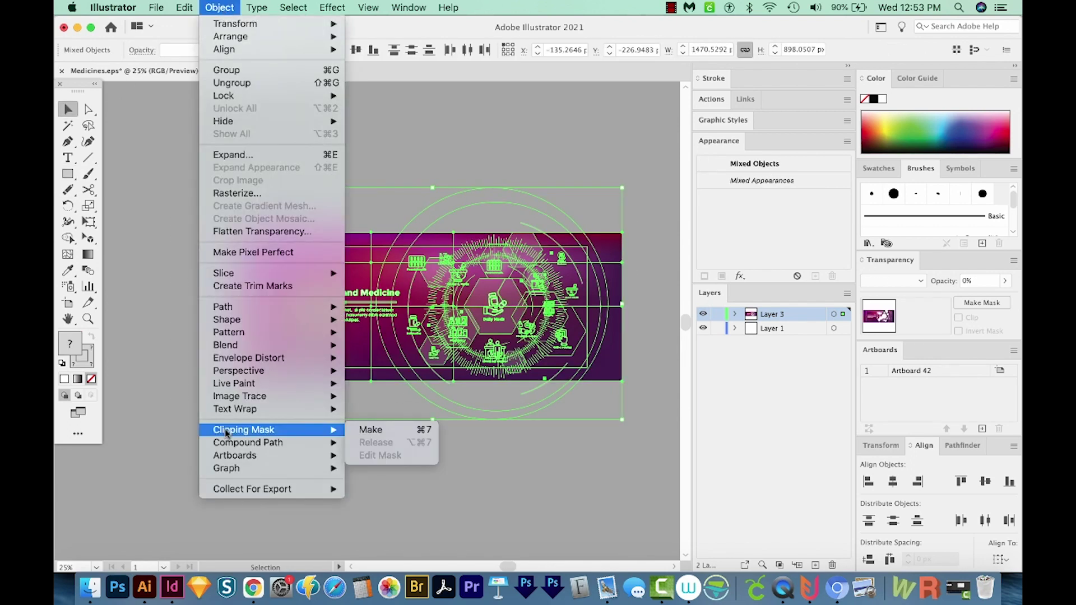
left_click(400, 431)
key("super+0")
left_click(319, 176)
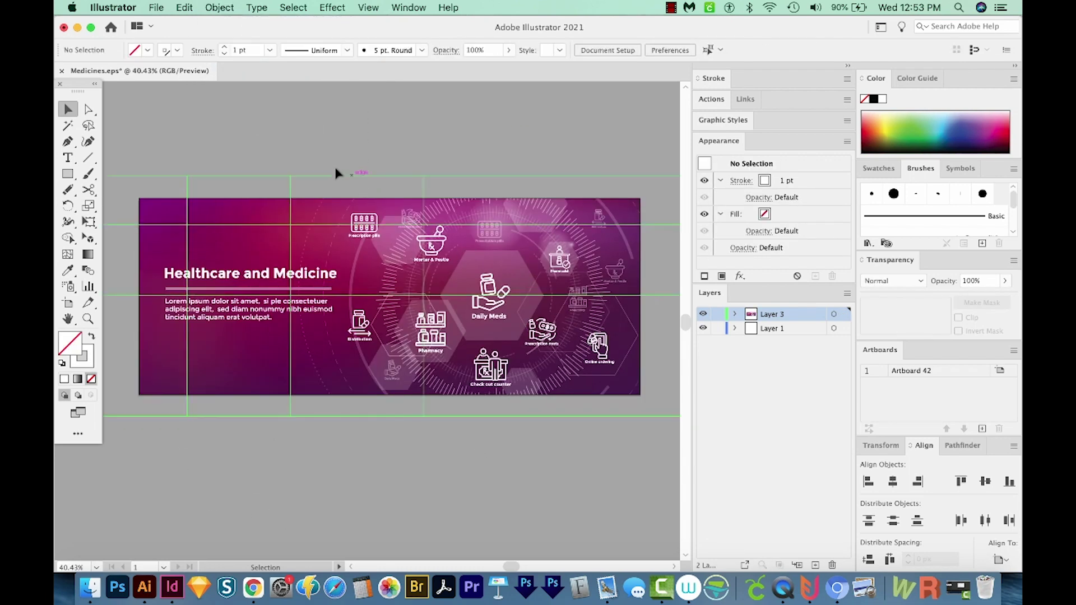
left_click_drag(271, 108, 385, 190)
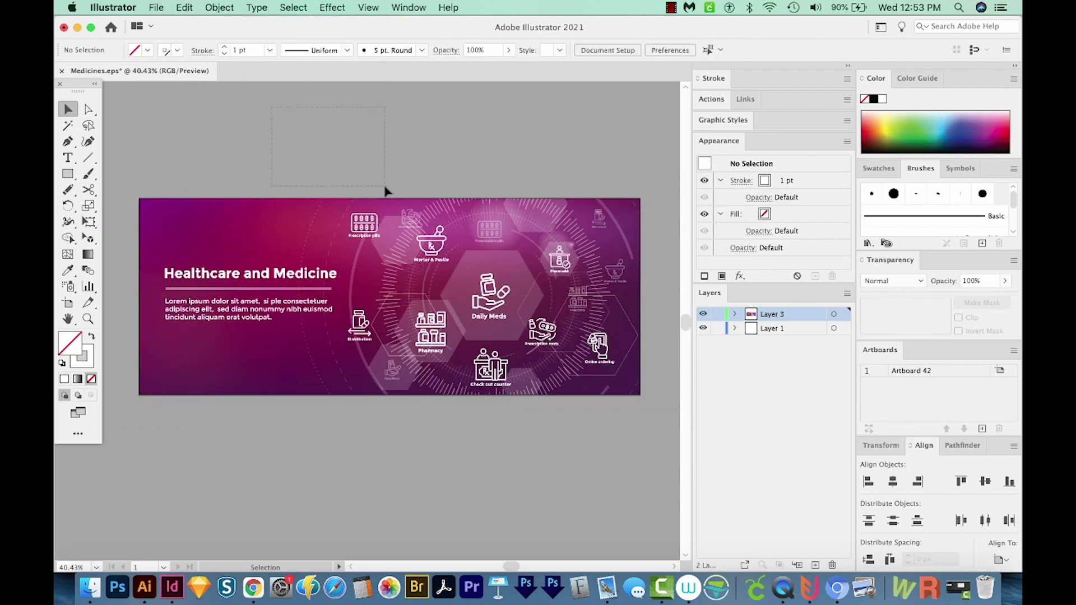
left_click_drag(359, 147, 308, 193)
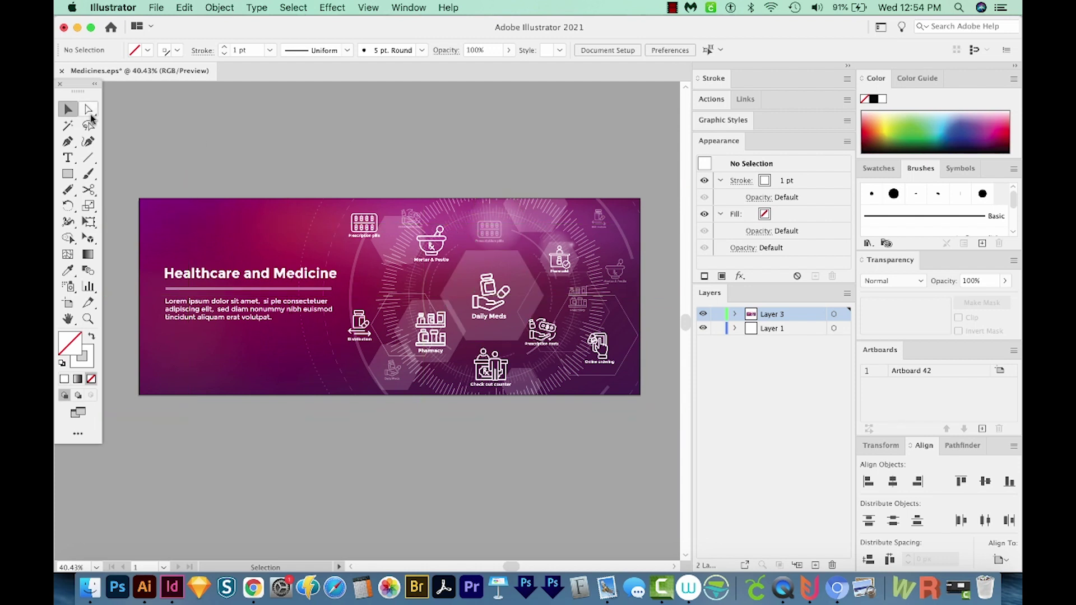
Move the clipped banner group down, then undo the move
left_click(384, 274)
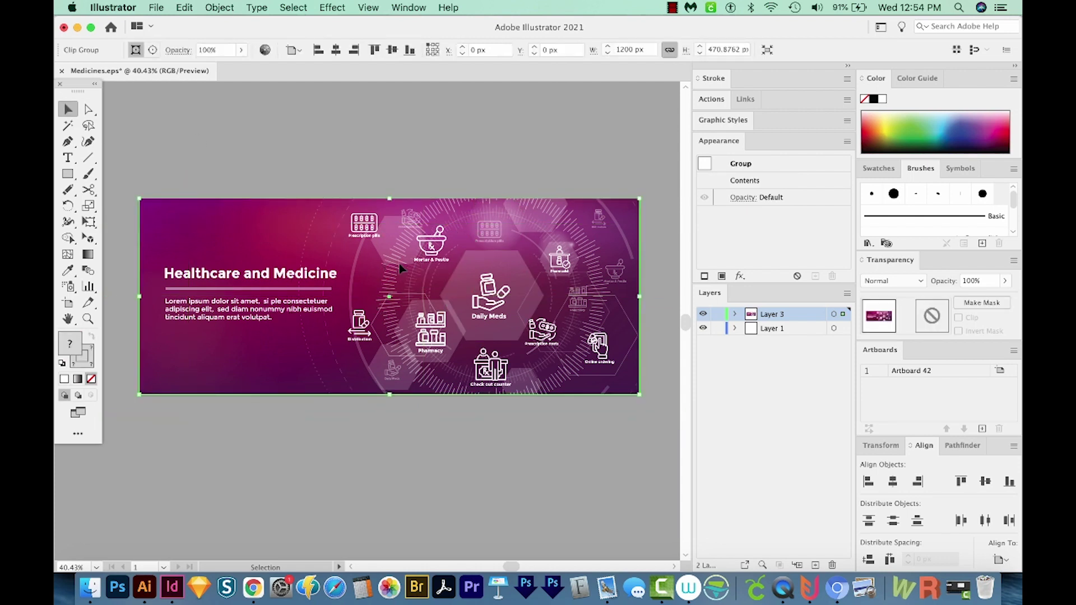
left_click_drag(400, 264, 400, 344)
key("super+z")
Use the Group Selection Tool to shift a thin diagonal line up and right
left_click(88, 109)
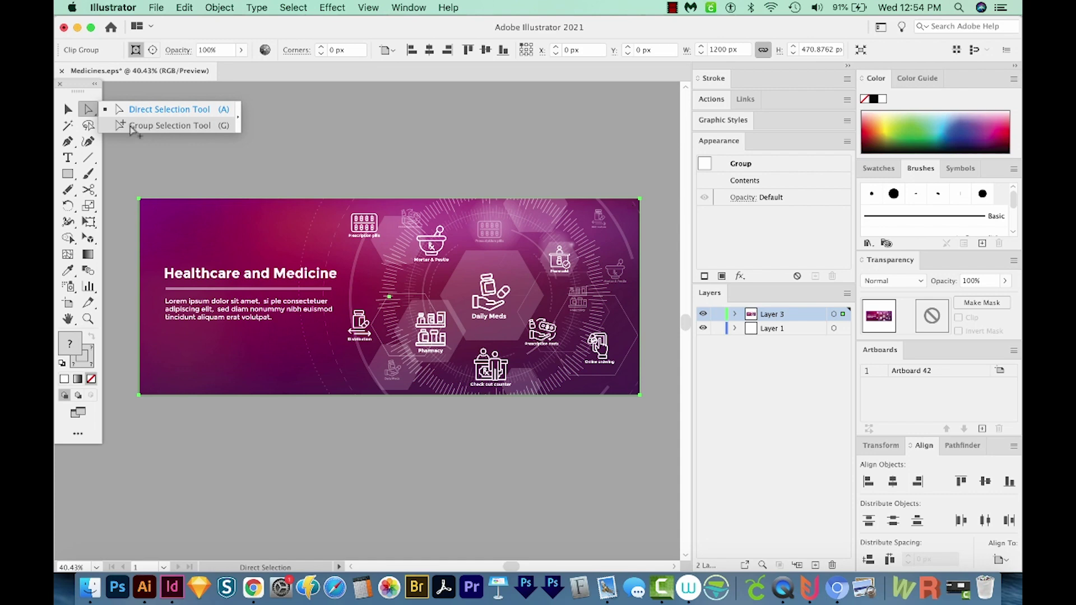
left_click(132, 126)
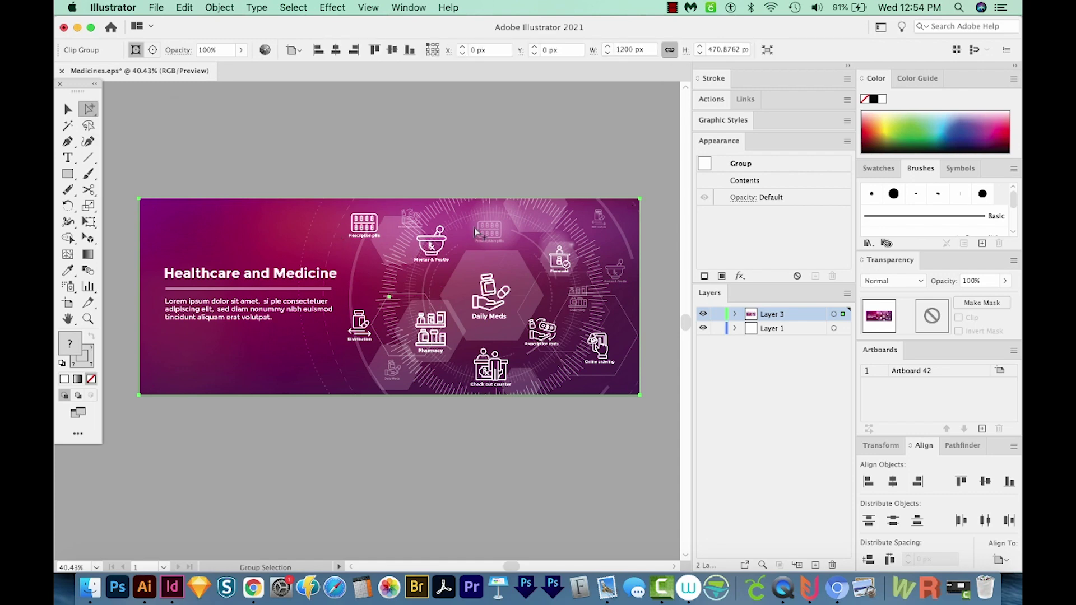
scroll(484, 233, "up", 5)
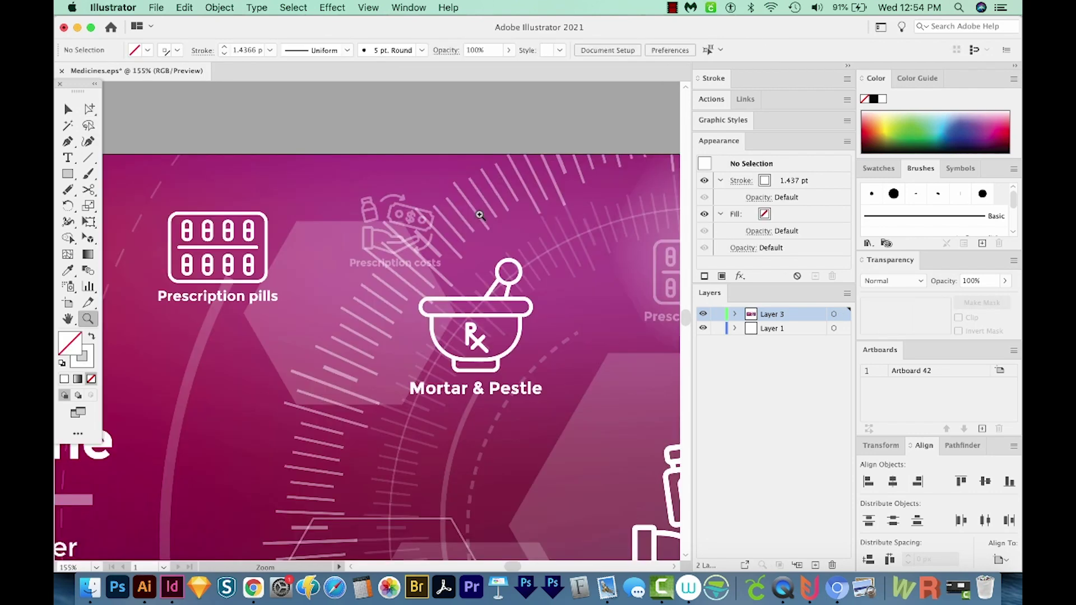
left_click(472, 238)
left_click_drag(486, 200, 505, 211)
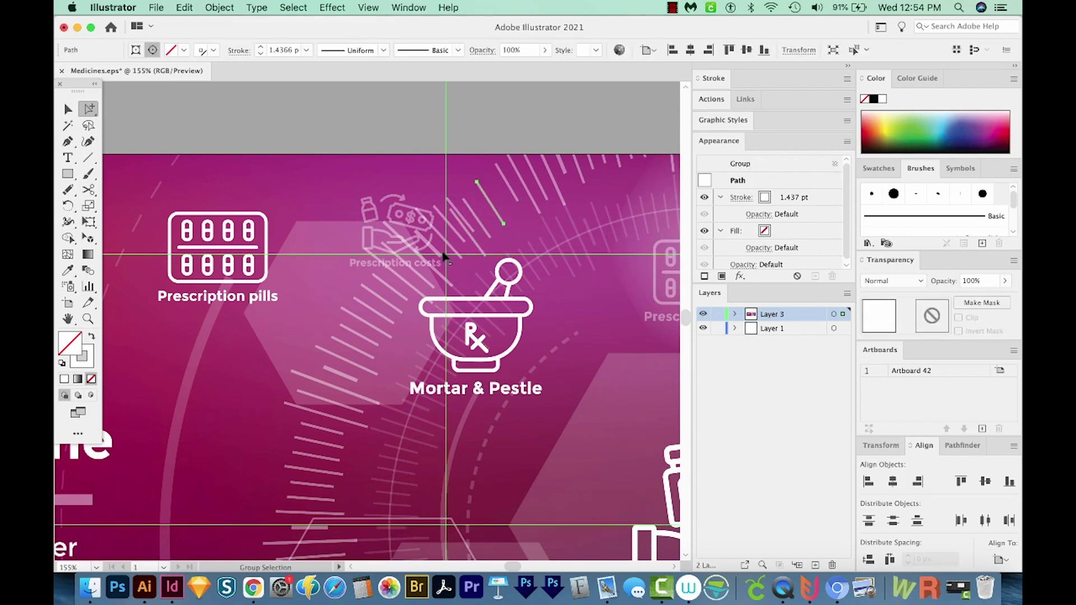
scroll(444, 252, "down", 5)
left_click(476, 339, "shift")
key("ctrl+shift+a")
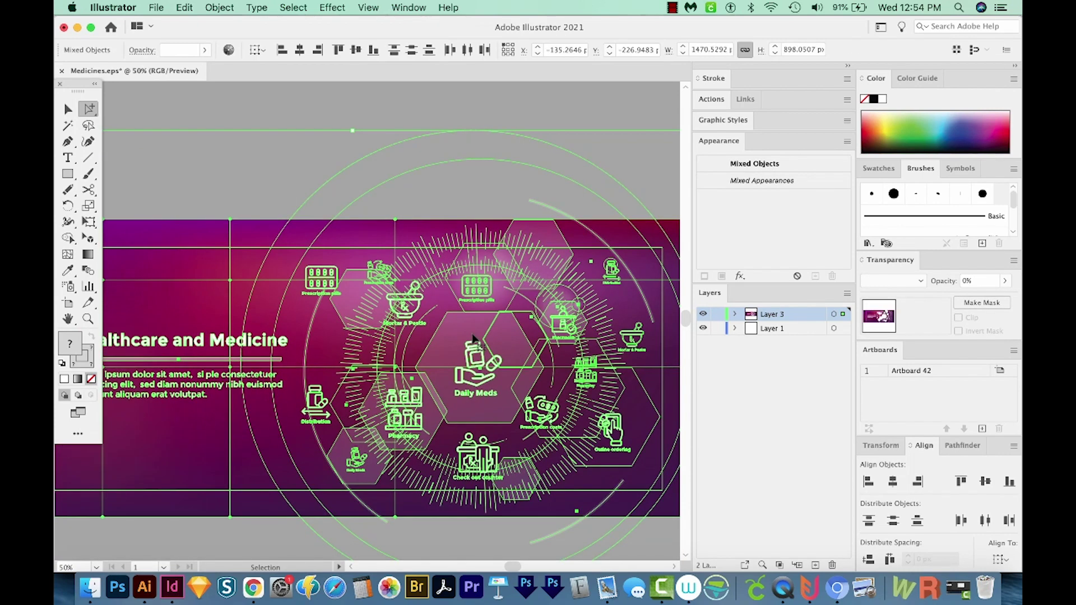
left_click_drag(204, 293, 363, 260)
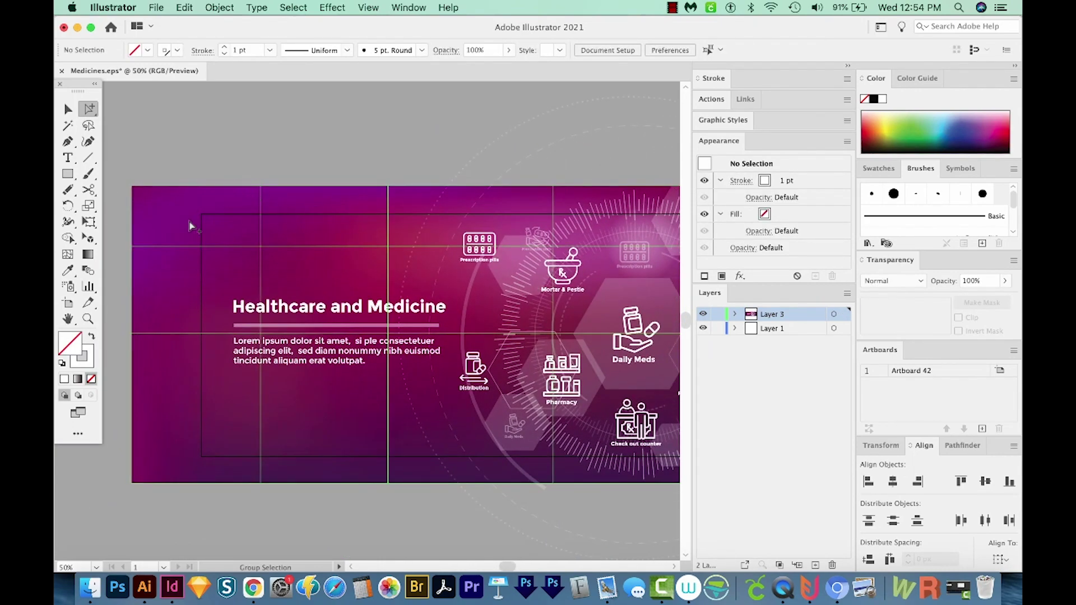
left_click_drag(353, 506, 271, 500)
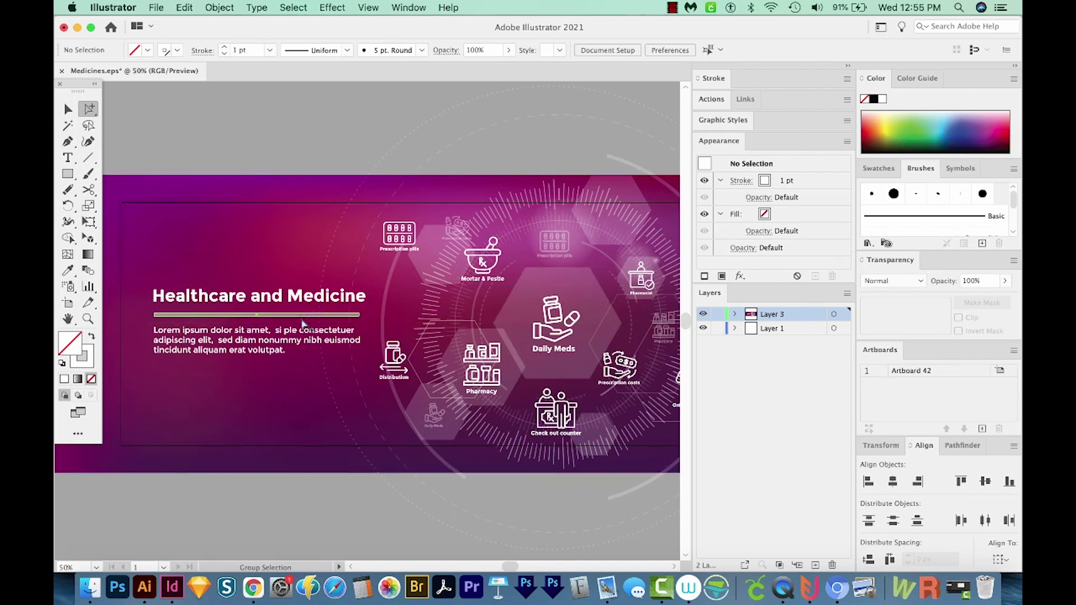
left_click(158, 7)
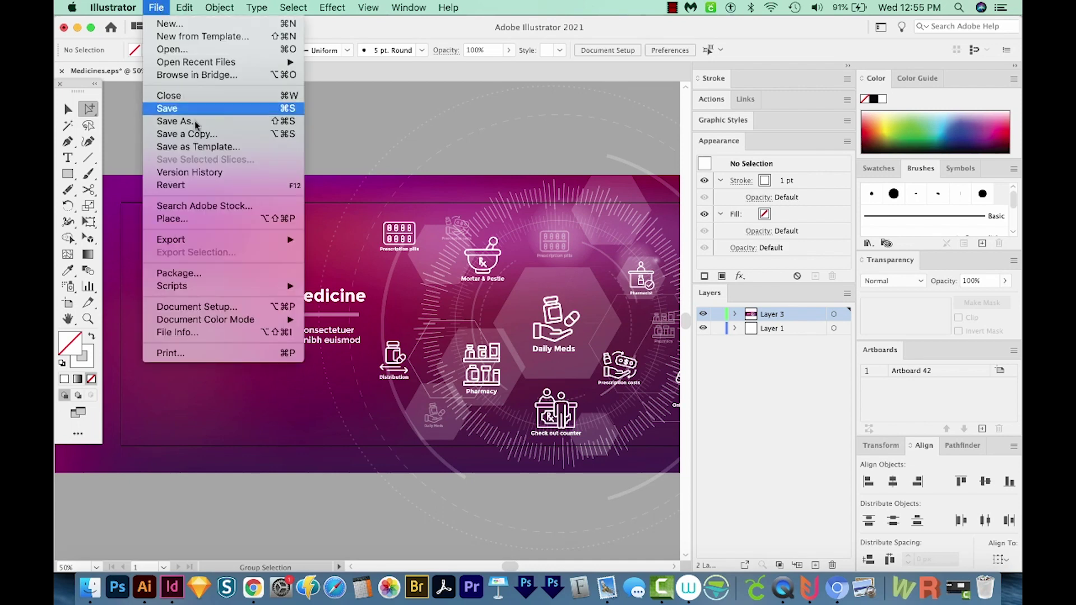
mouse_move(170, 240)
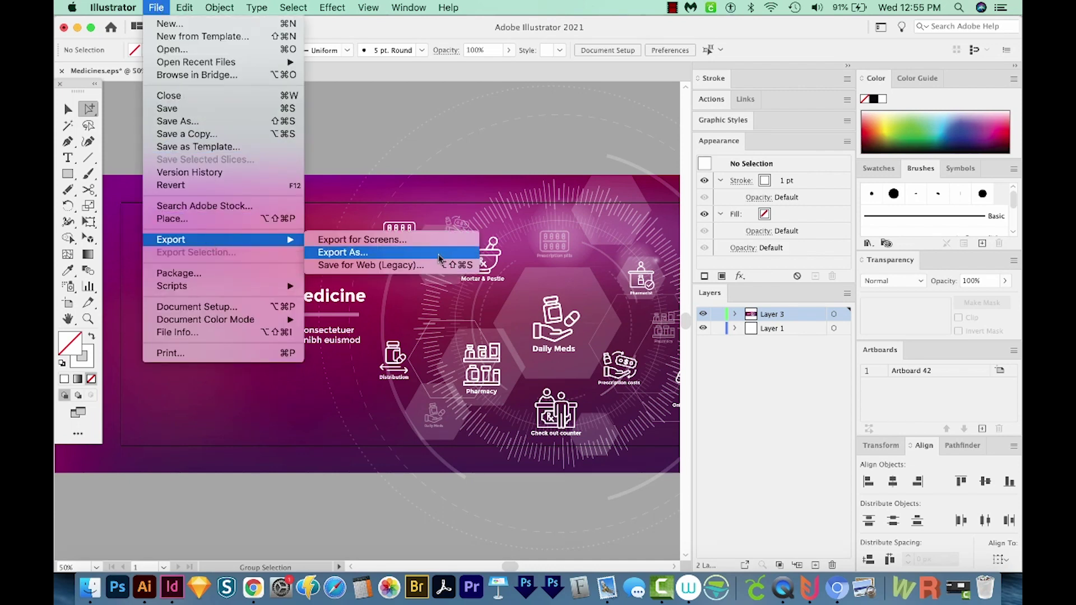
Export Medicines-01.png using the artboard, at Screen (72 ppi) resolution
left_click(439, 257)
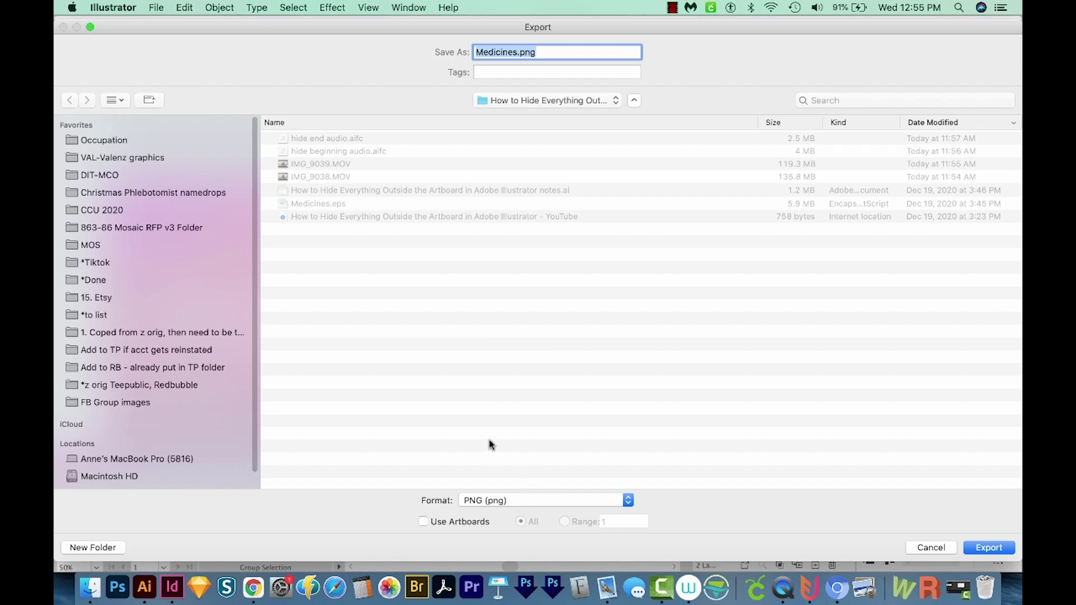
left_click(423, 522)
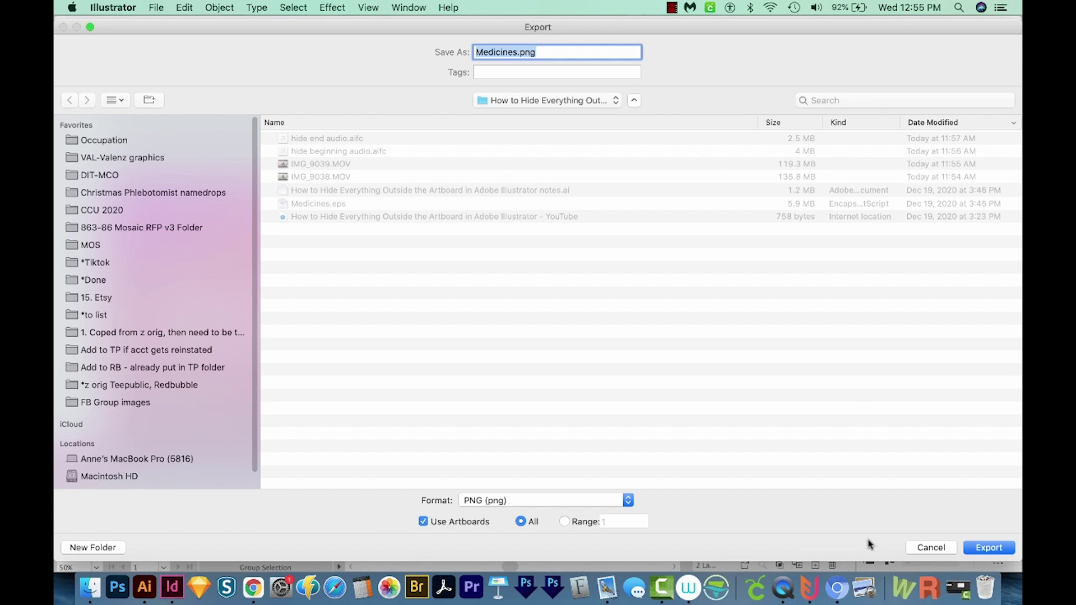
left_click(998, 548)
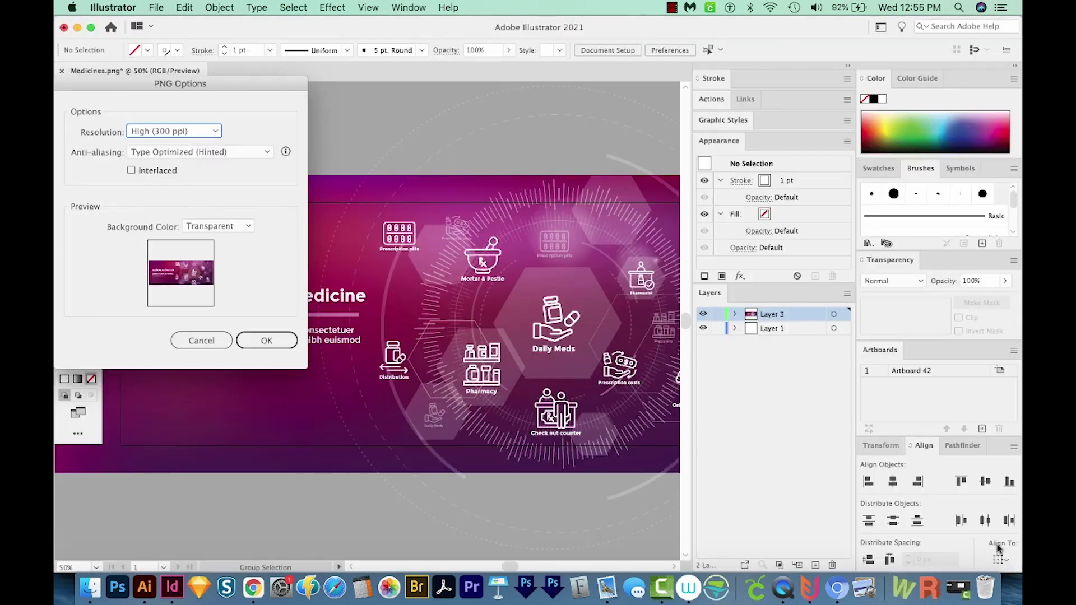
left_click(168, 130)
left_click(186, 187)
left_click(269, 341)
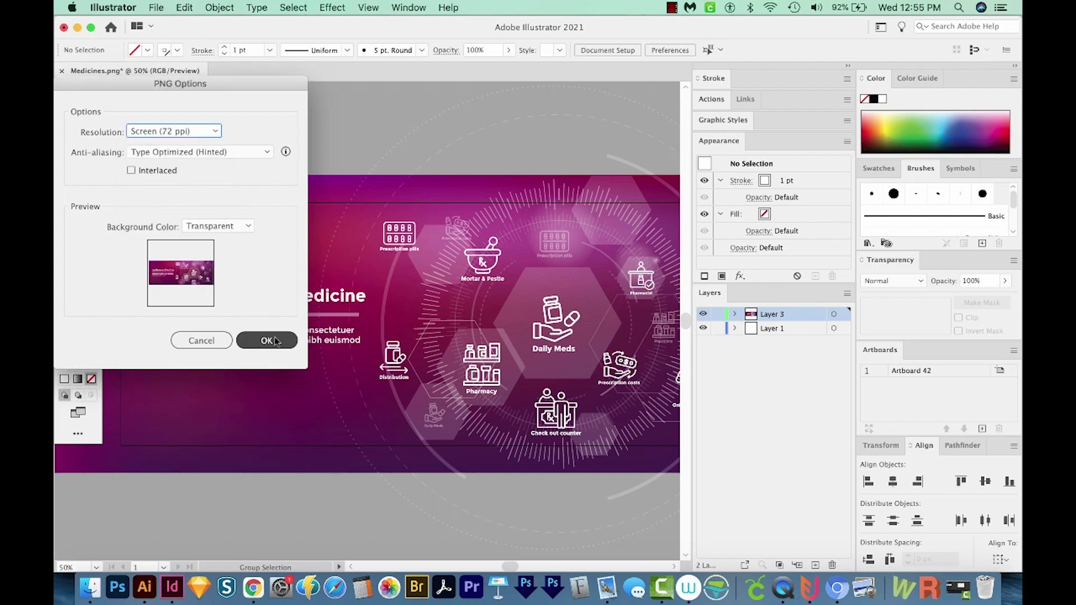
key("super+Tab")
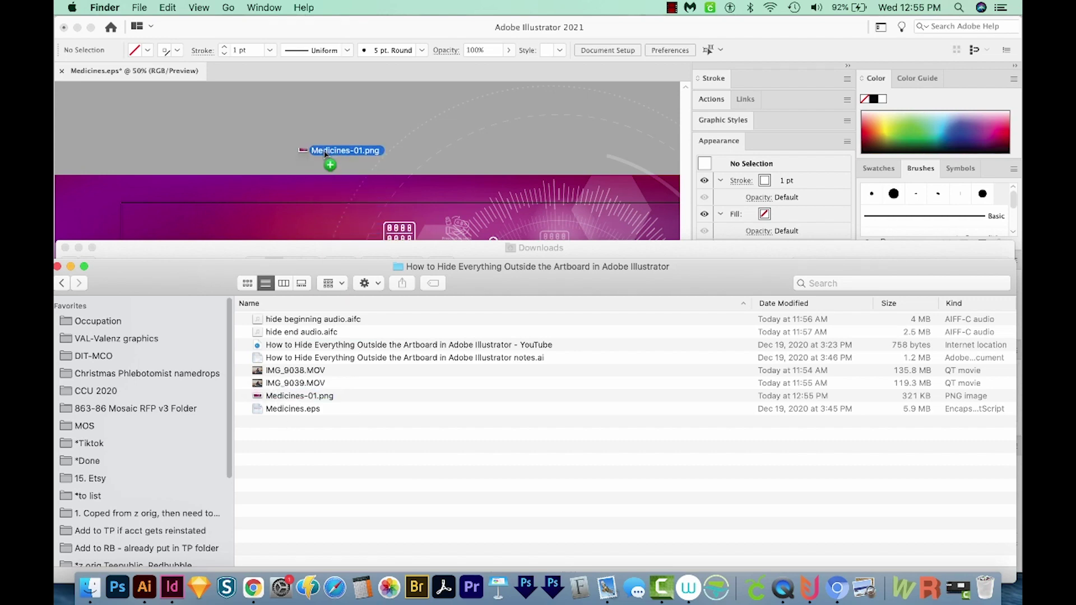
Place Medicines-01.png on the canvas and align it over the original banner
left_click_drag(281, 400, 340, 150)
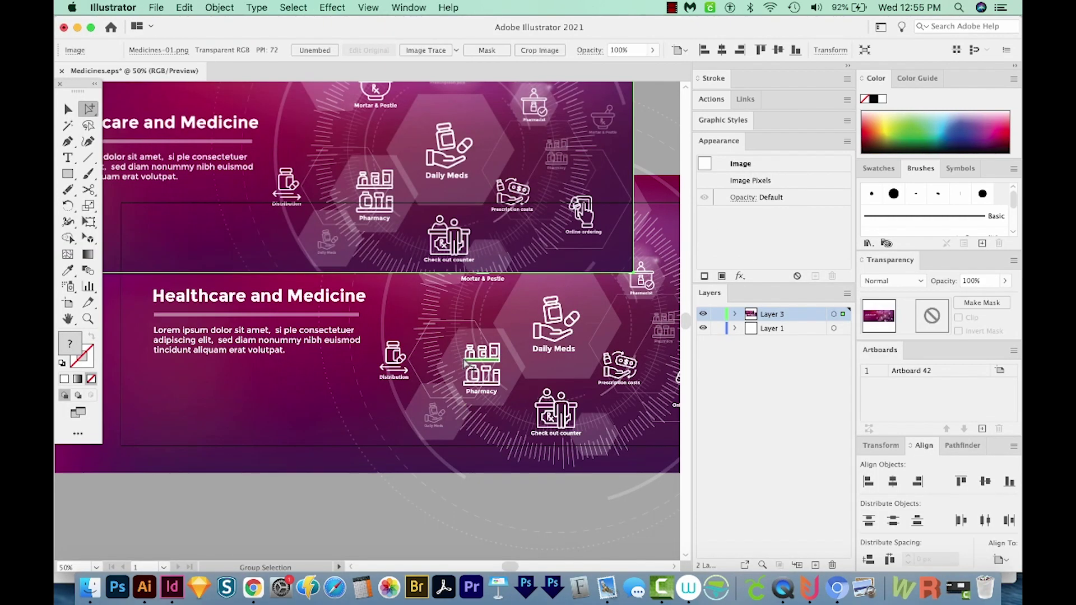
key("super+minus")
key("super+minus")
key("v")
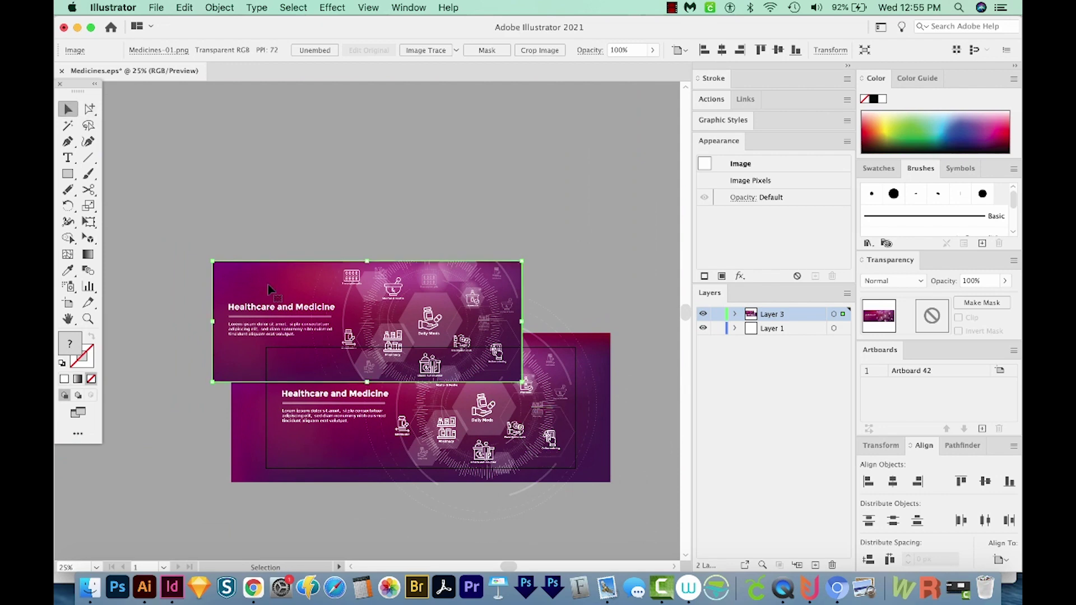
mouse_move(293, 307)
left_mouse_down()
mouse_move(343, 265)
mouse_move(342, 445)
left_mouse_up()
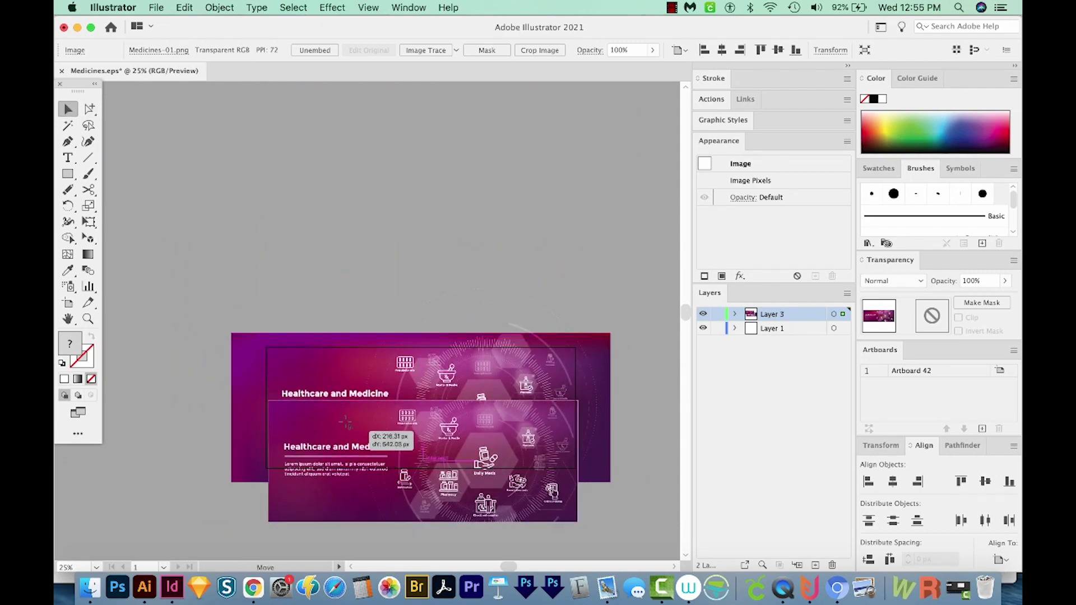
left_click_drag(342, 446, 400, 380)
key("z")
left_click_drag(252, 425, 274, 425)
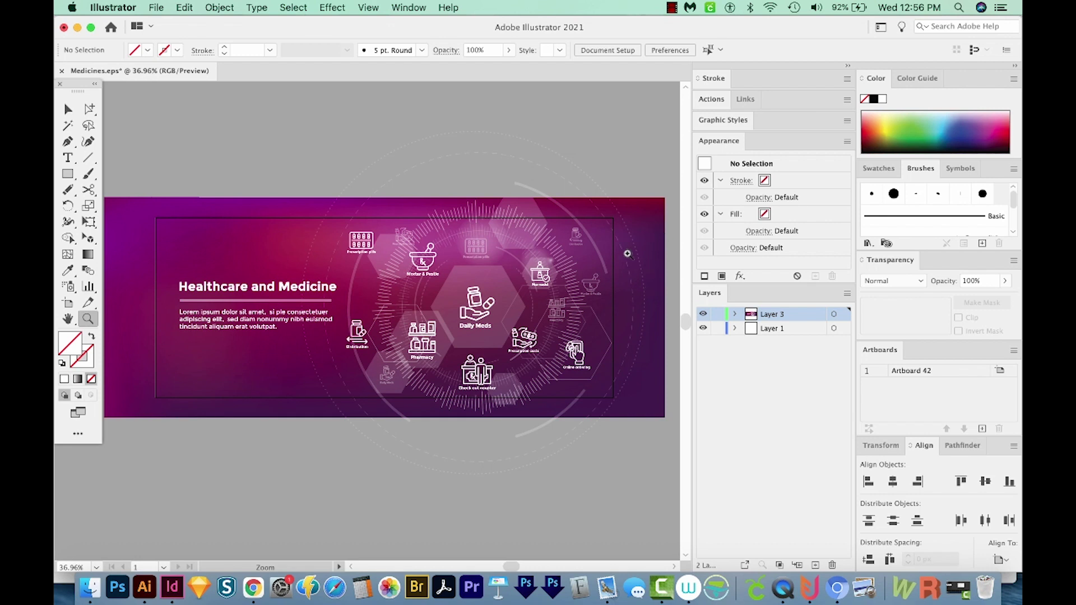
scroll(404, 497, "up", 2)
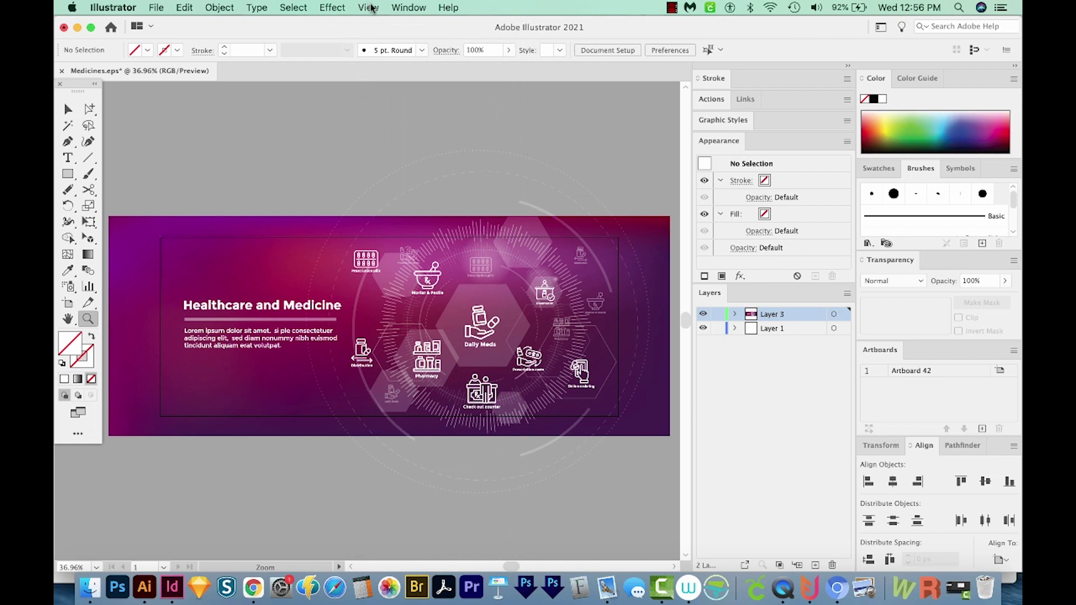
Open the View menu over the placed banner
left_click(372, 8)
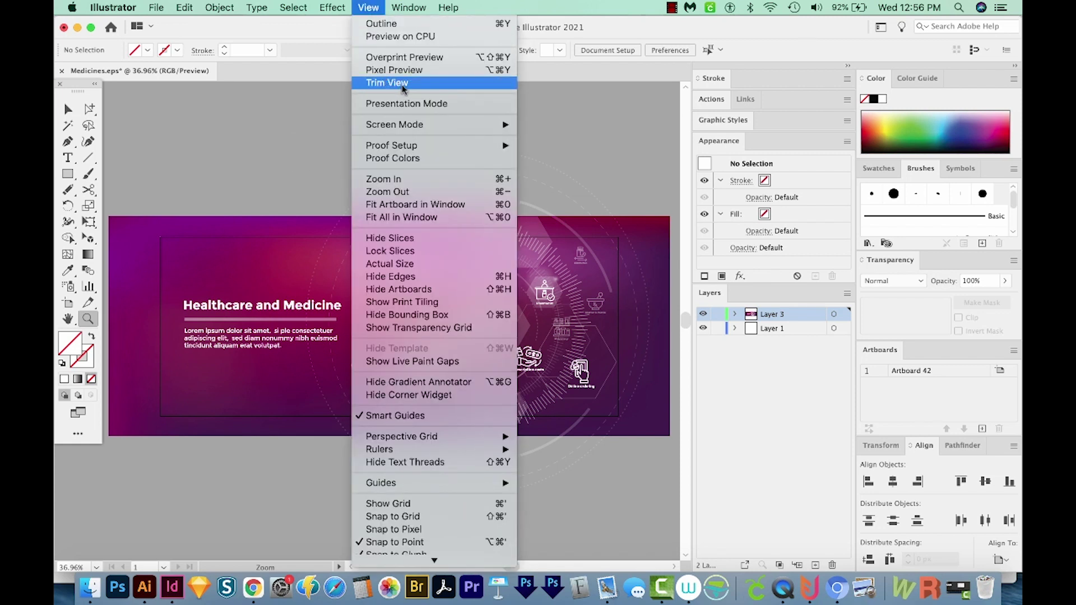